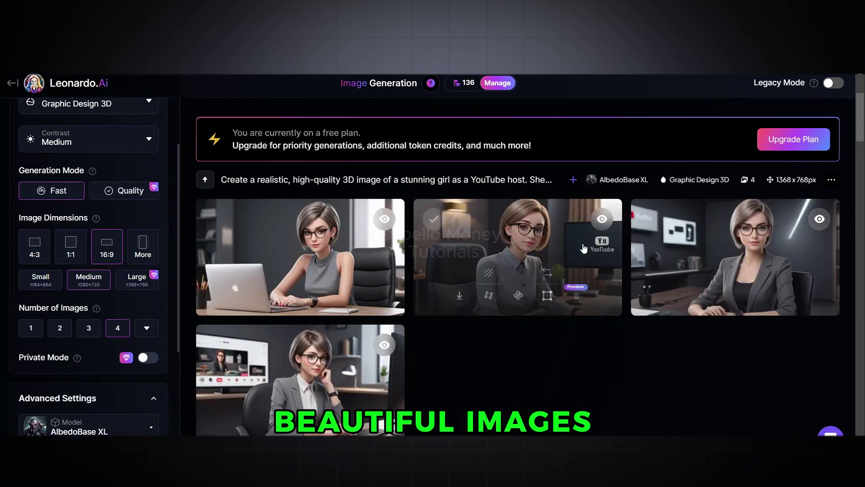
# Enlarge the generated YouTube host images and browse through them one after another
pyautogui.click(306, 223)
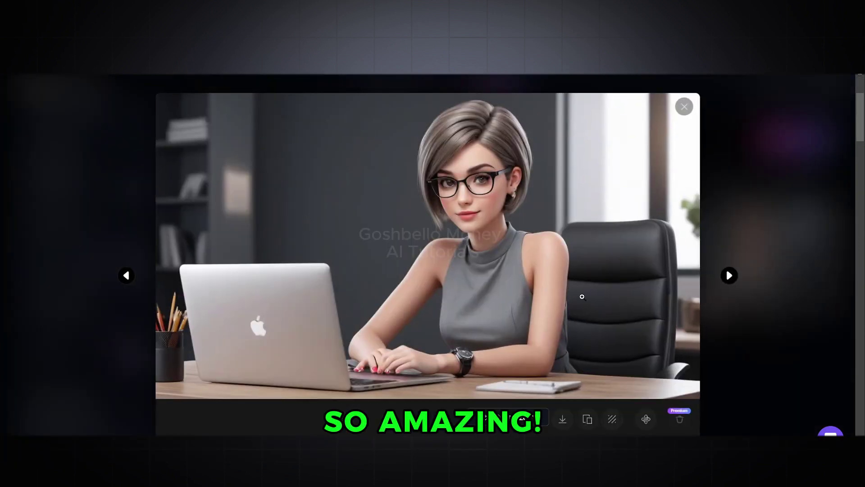
pyautogui.click(729, 276)
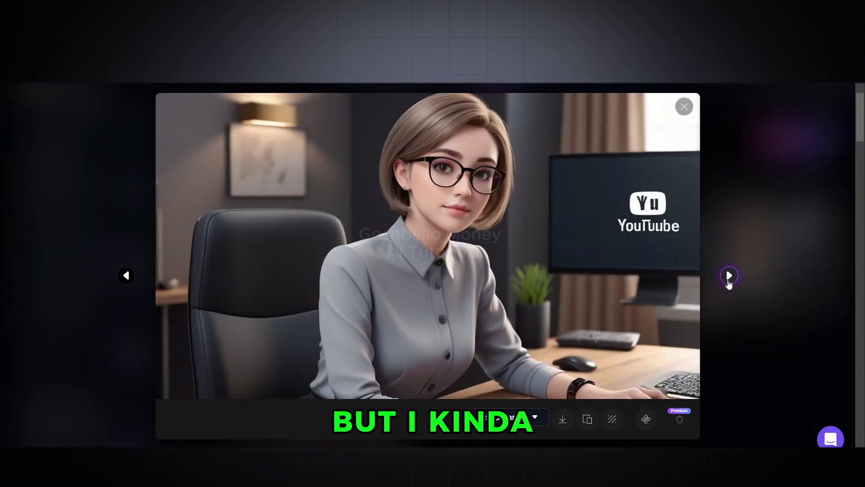
pyautogui.click(729, 276)
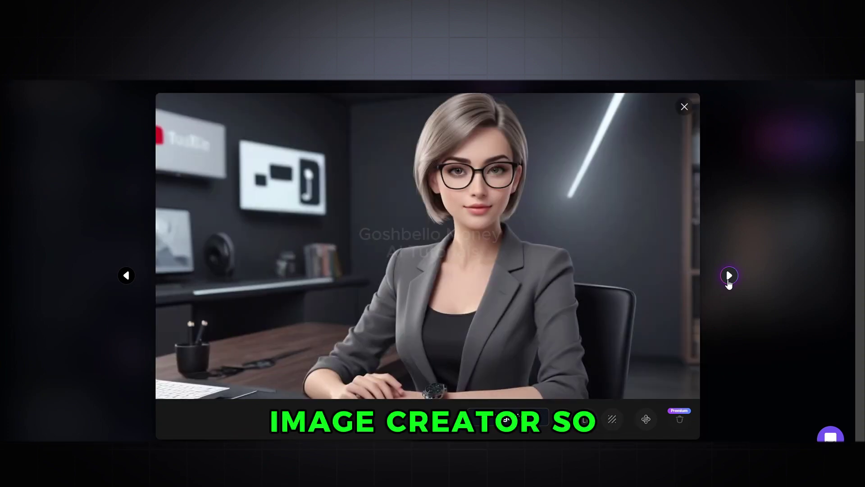
pyautogui.click(729, 275)
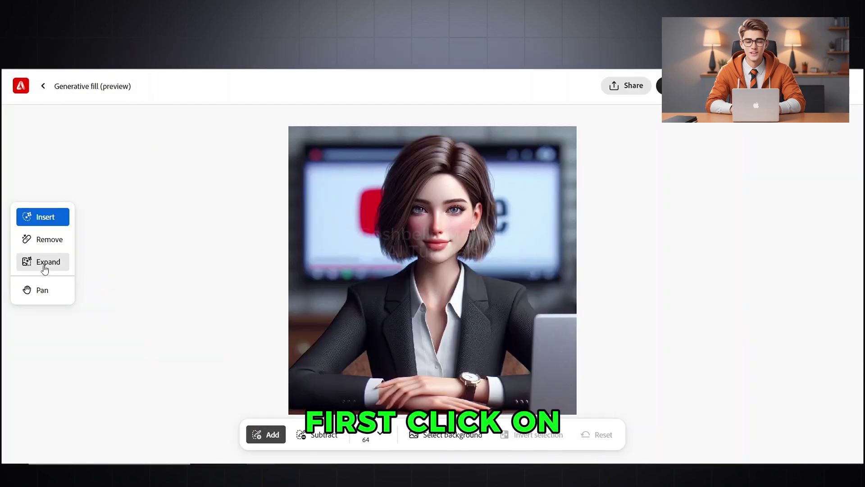
# In Adobe Firefly, expand the portrait's canvas to Widescreen (16:9) and extend it slightly below the picture
pyautogui.click(44, 269)
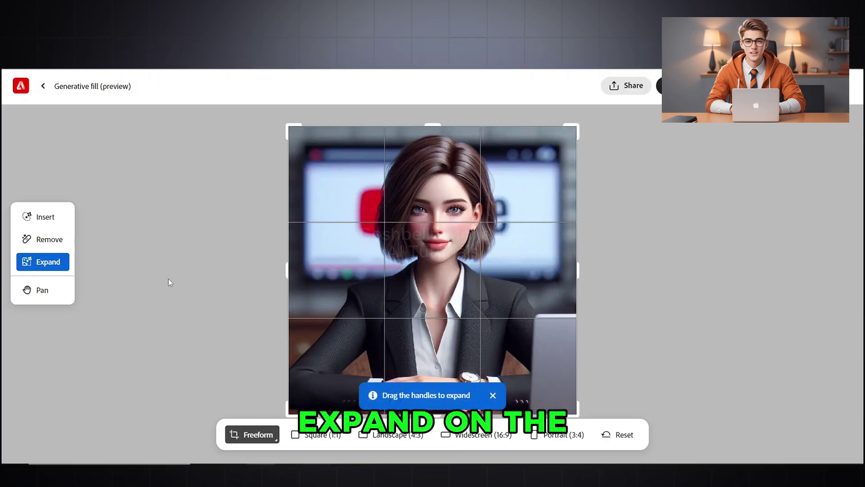
pyautogui.scroll(-2, 168, 279)
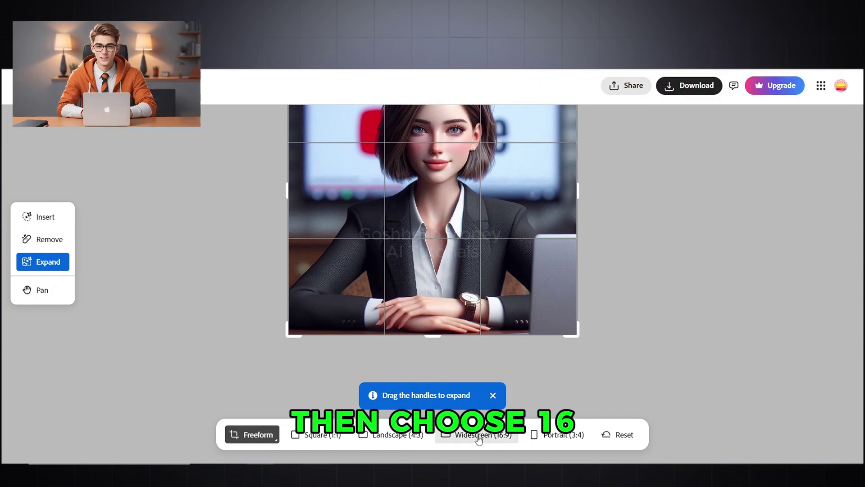
pyautogui.click(479, 435)
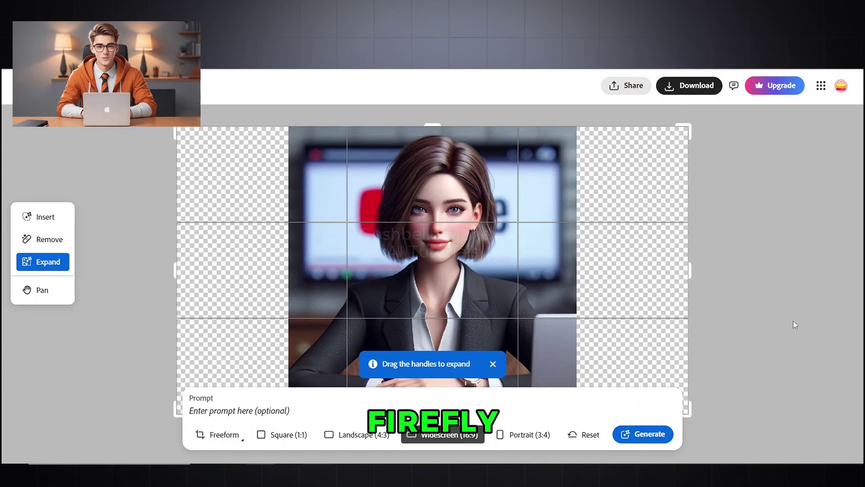
pyautogui.scroll(-3, 794, 322)
pyautogui.scroll(-1, 795, 324)
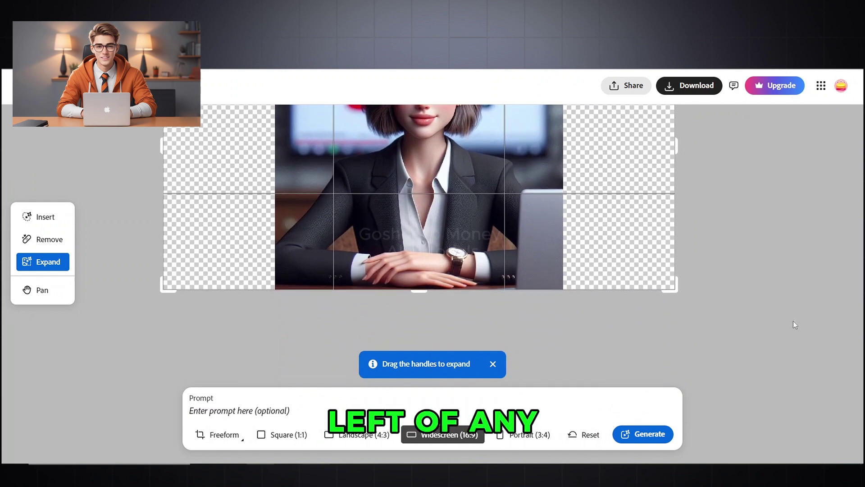
pyautogui.moveTo(421, 290); pyautogui.dragTo(423, 310)
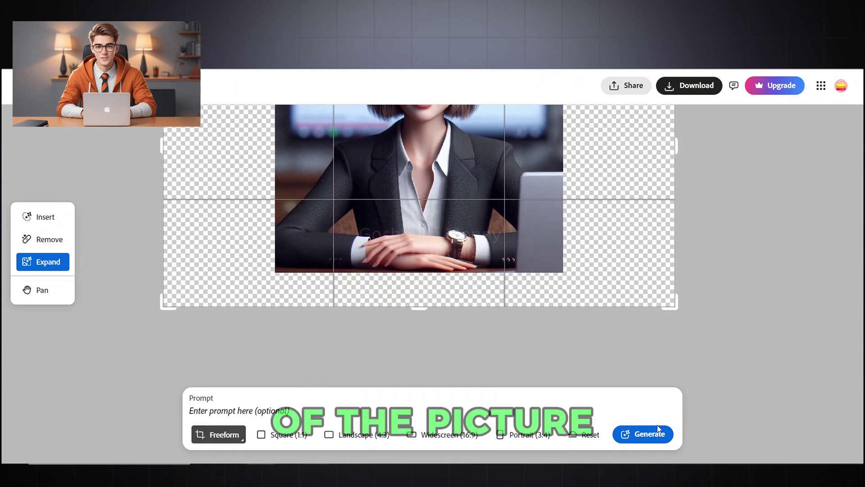
# Generate the fill for the expanded areas without a prompt and keep the first variation
pyautogui.scroll(4, 716, 293)
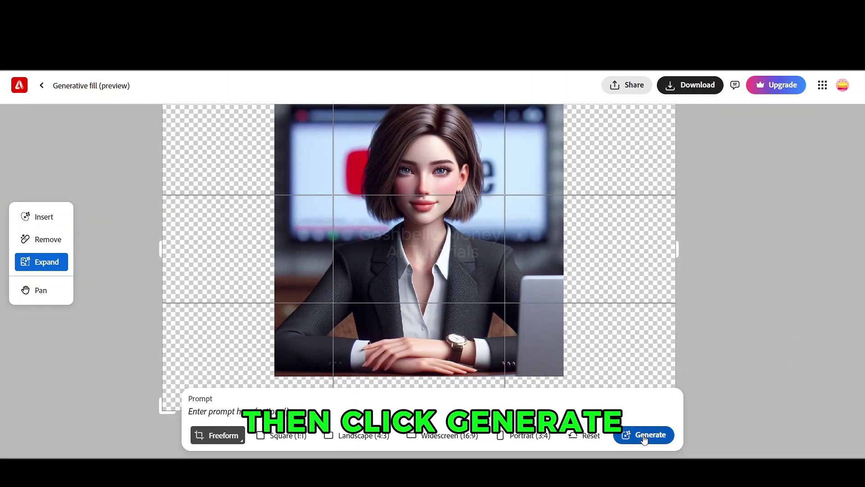
pyautogui.click(645, 435)
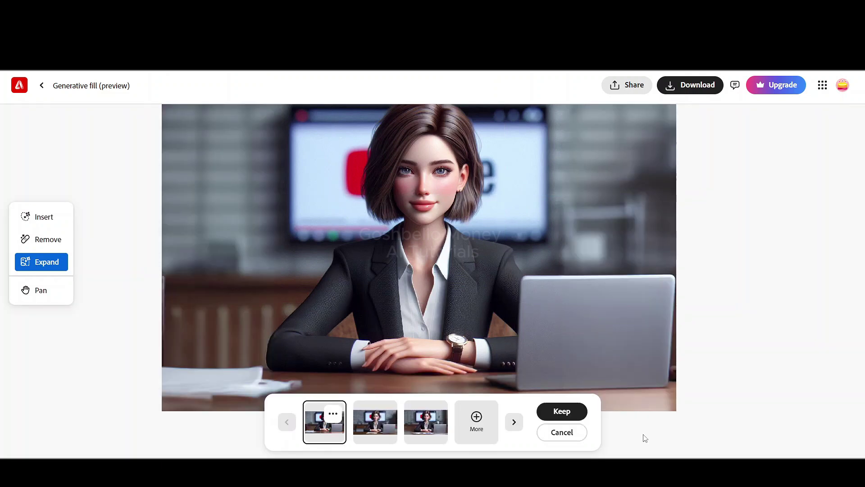
pyautogui.click(561, 412)
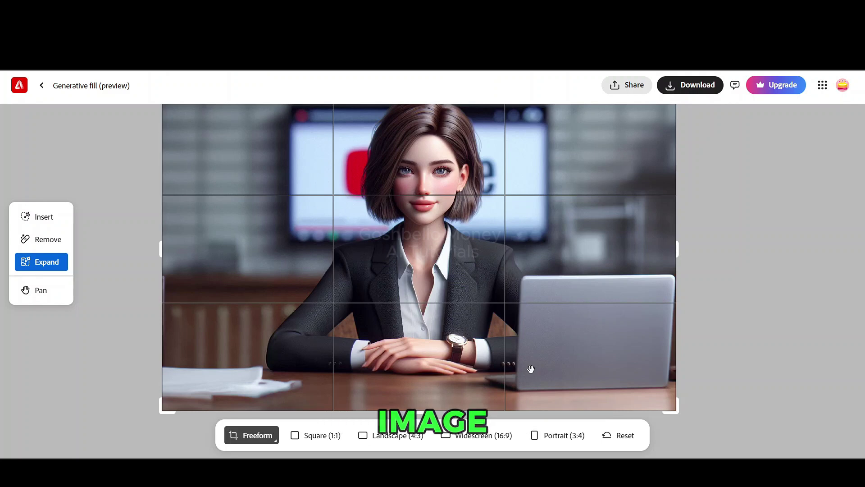
pyautogui.scroll(1, 531, 368)
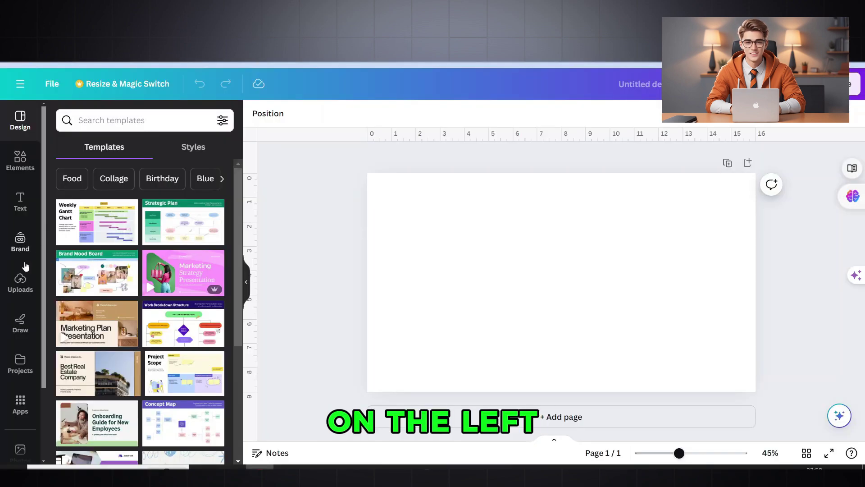
# In Canva, upload the expanded avatar image and place it on the blank 16 × 9 in page
pyautogui.click(21, 282)
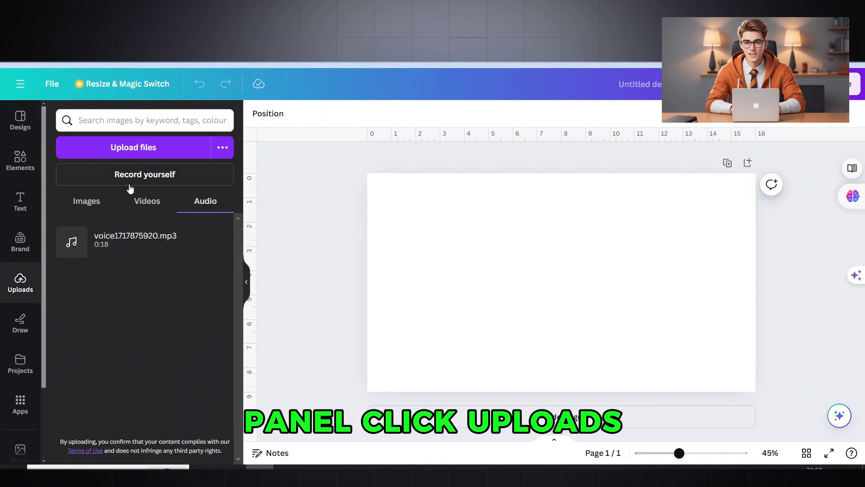
pyautogui.click(140, 149)
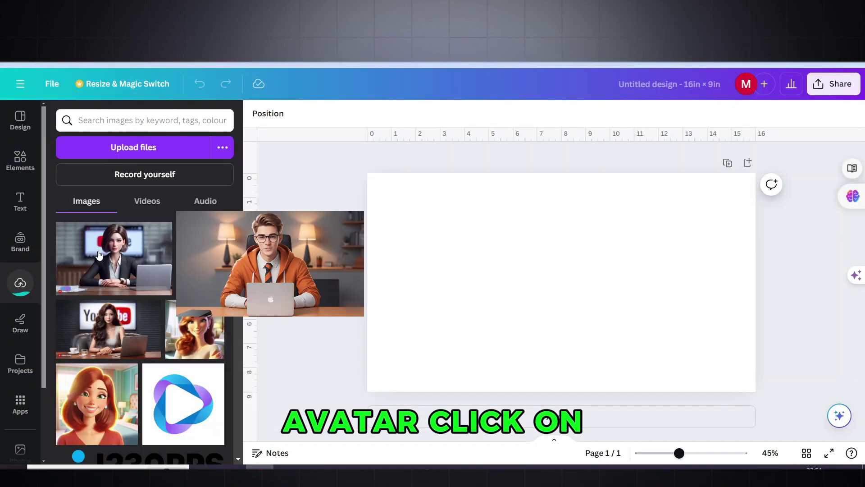
pyautogui.click(99, 254)
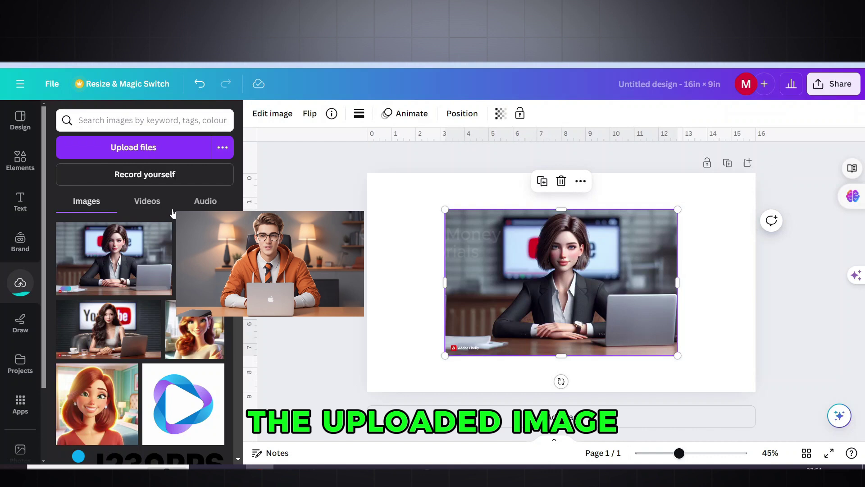
pyautogui.click(198, 202)
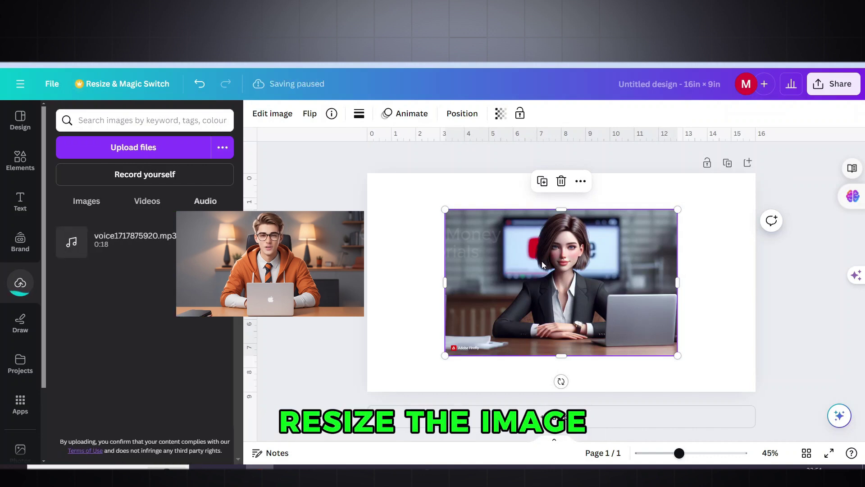
# Enlarge the avatar image until it covers the whole page
pyautogui.moveTo(519, 247); pyautogui.dragTo(443, 210)
pyautogui.moveTo(599, 320); pyautogui.dragTo(756, 408)
pyautogui.moveTo(756, 291); pyautogui.dragTo(754, 293)
# Open the download options for sharing the finished avatar design
pyautogui.click(834, 84)
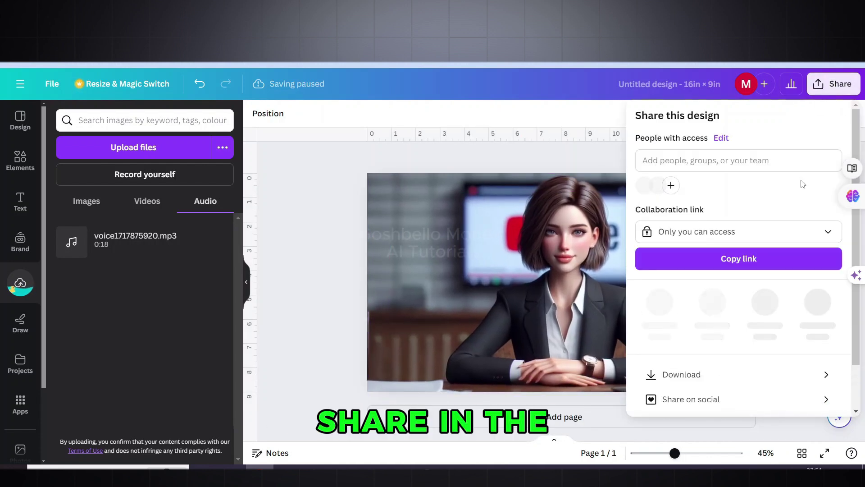
pyautogui.click(693, 375)
pyautogui.click(701, 364)
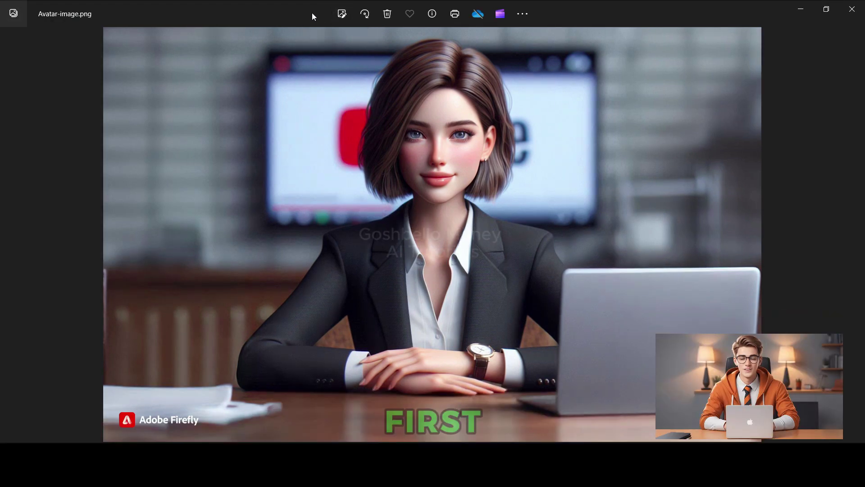
# In the Photos app, crop the strip with the Adobe Firefly watermark off Avatar-image.png and save over the original
pyautogui.click(342, 14)
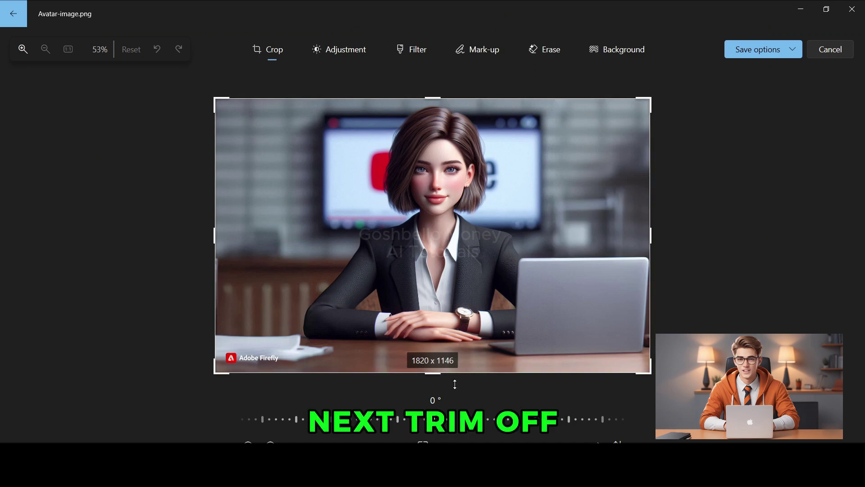
pyautogui.moveTo(436, 374); pyautogui.dragTo(434, 354)
pyautogui.click(761, 50)
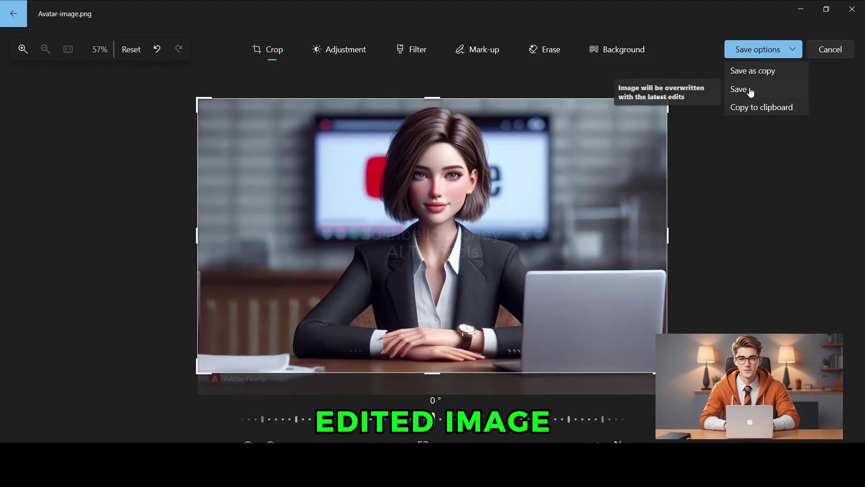
pyautogui.click(749, 92)
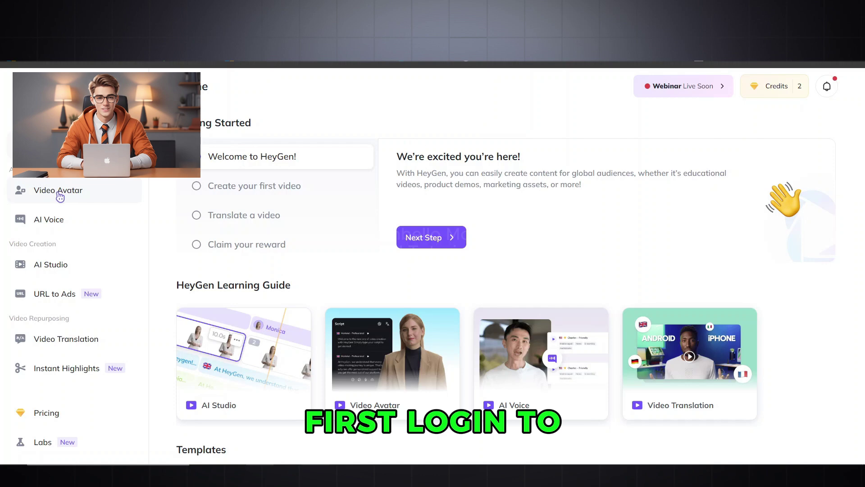
# In HeyGen, open the uploaded photo avatar of the woman and create a landscape video from it with AI Studio
pyautogui.click(60, 193)
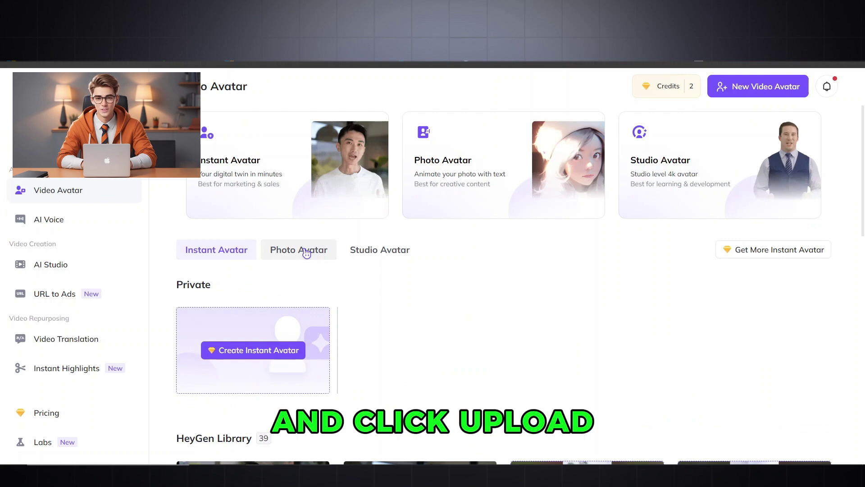
pyautogui.click(305, 253)
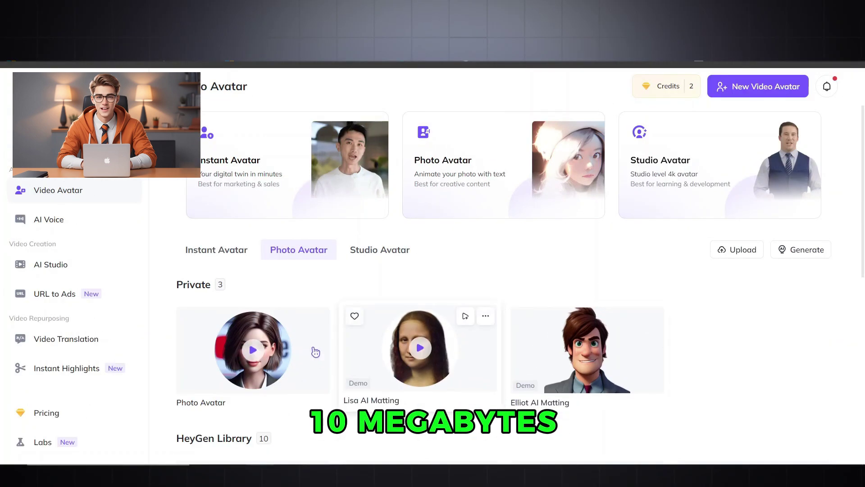
pyautogui.click(254, 348)
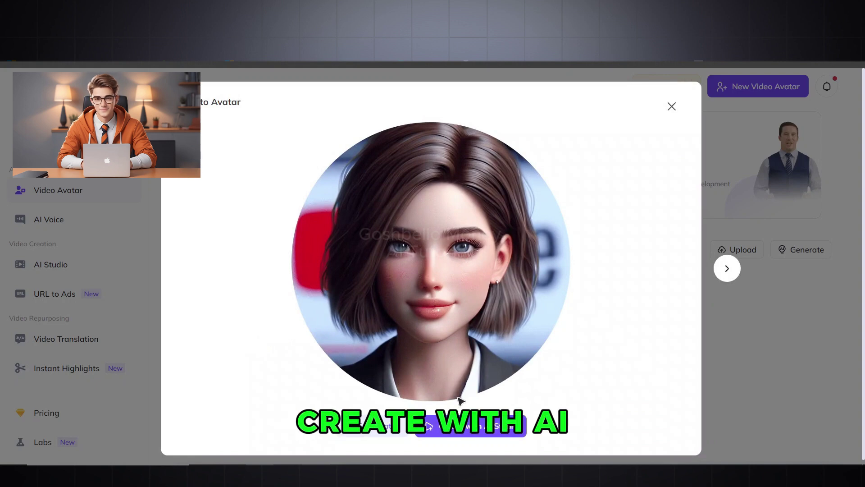
pyautogui.click(461, 430)
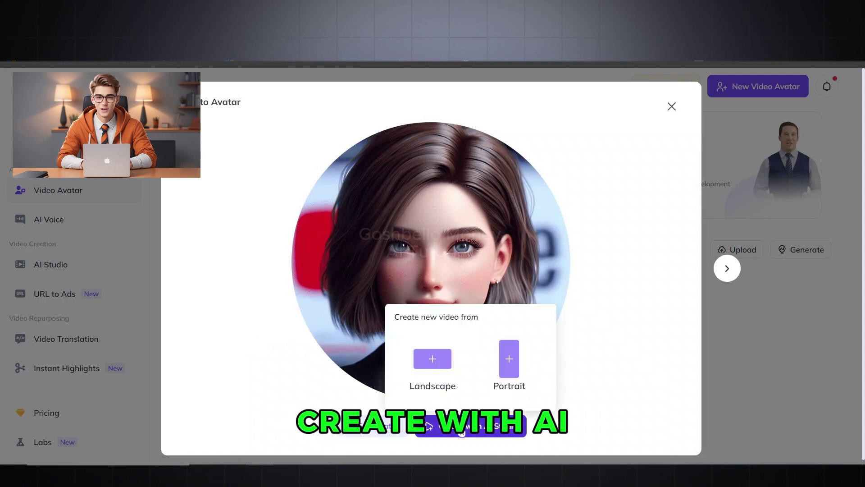
pyautogui.click(437, 361)
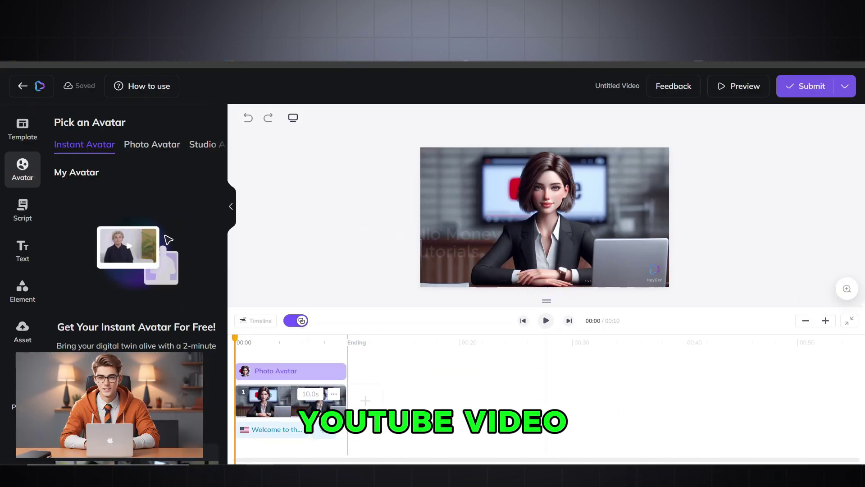
# Replace the avatar's script with "Welcome to Goshbello Money AI Tutorials! Today, we are going to learn about artificial intelligence. Get ready!"
pyautogui.click(23, 215)
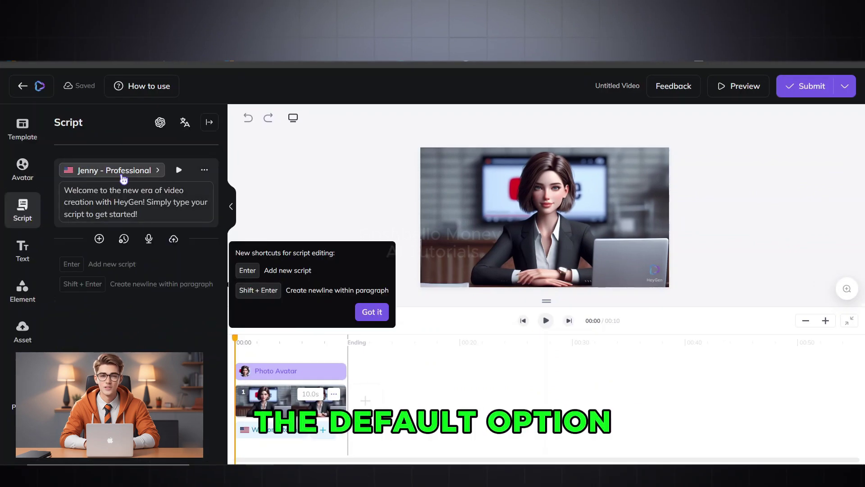
pyautogui.click(153, 201)
pyautogui.hotkey('ctrl', 'a')
pyautogui.press('BackSpace')
pyautogui.write('Welcome to Goshbello Money AI Tutorials! Today, we are going to learn about artificial intelligence. Get ready!')
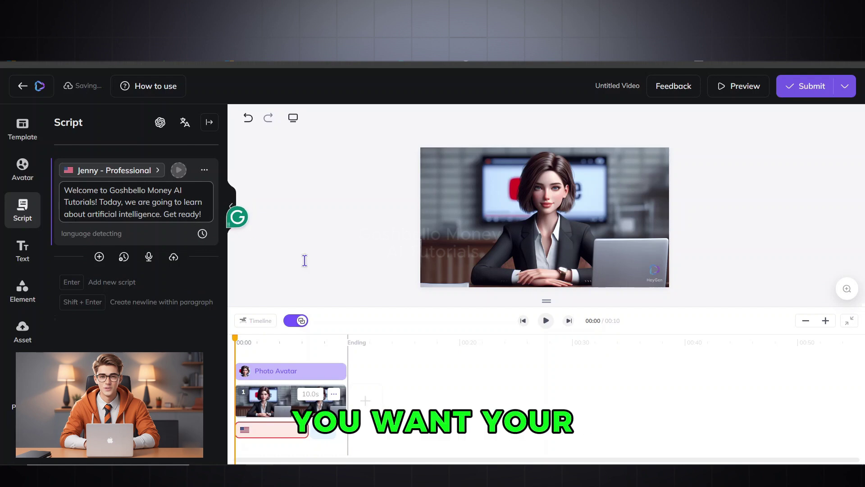
# Submit the avatar video for generation despite the scene duration notice
pyautogui.click(809, 87)
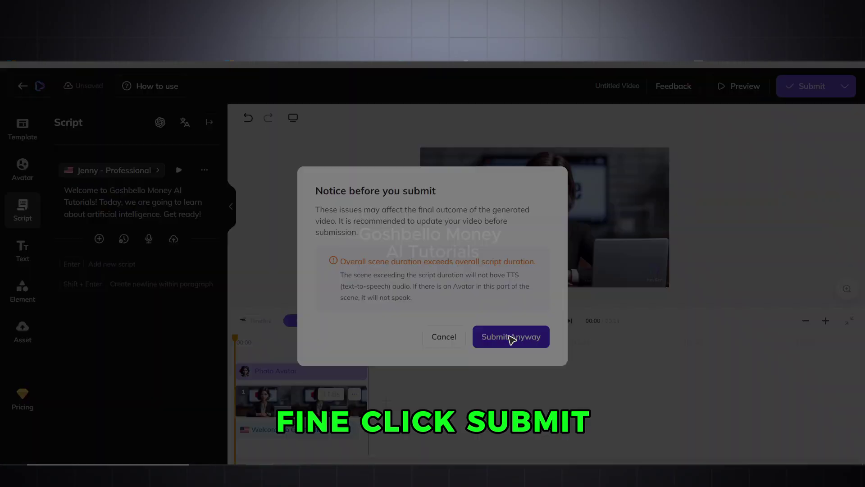
pyautogui.click(507, 337)
pyautogui.click(496, 307)
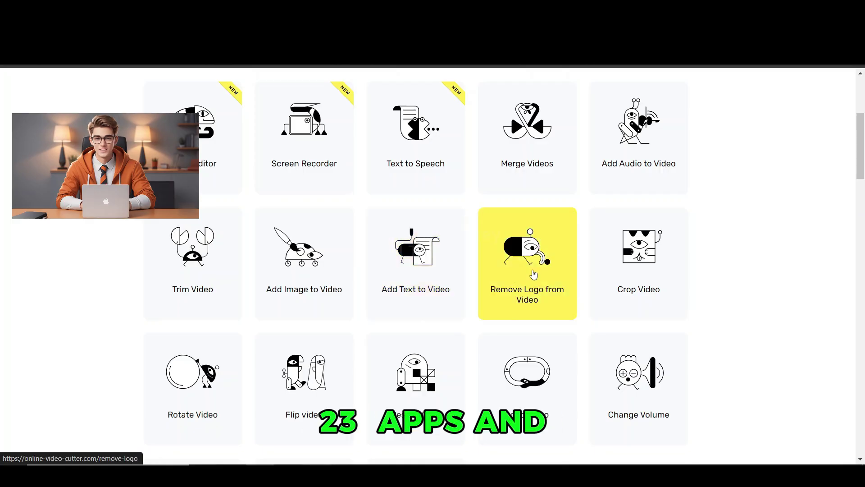
# In 123Apps, use Remove Logo to mark the area around the HeyGen watermark on the laptop and apply the removal
pyautogui.click(534, 274)
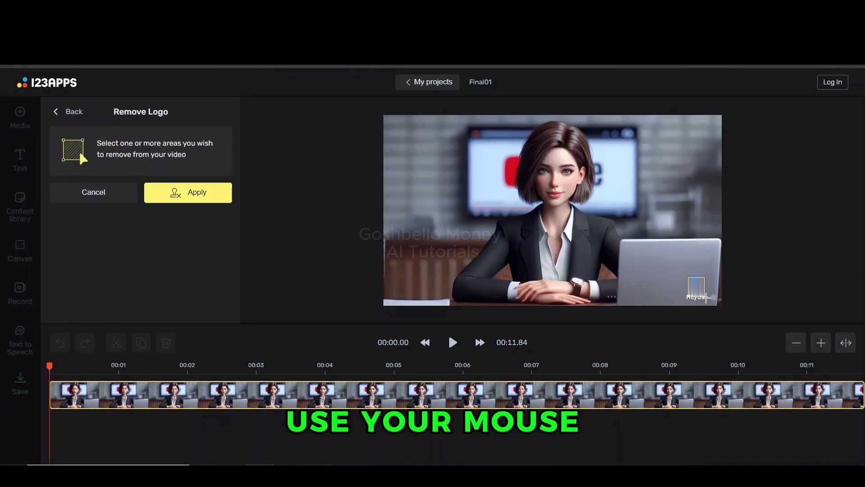
pyautogui.moveTo(708, 299); pyautogui.dragTo(709, 300)
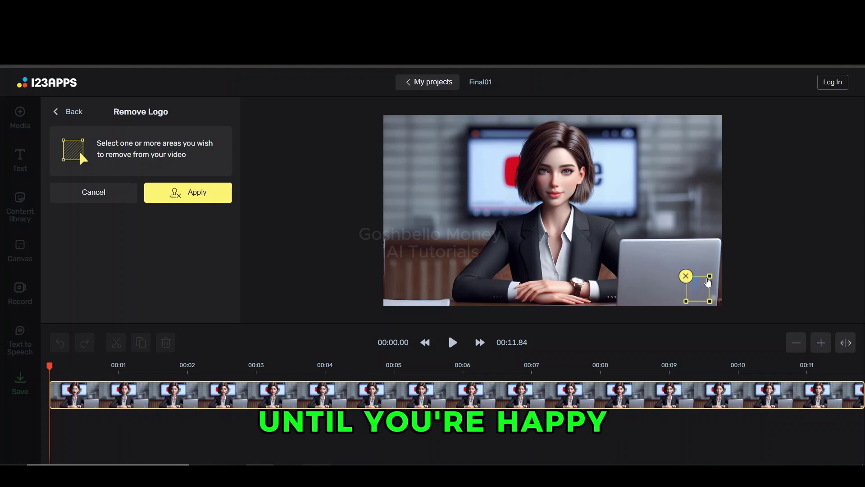
pyautogui.moveTo(711, 279); pyautogui.dragTo(713, 278)
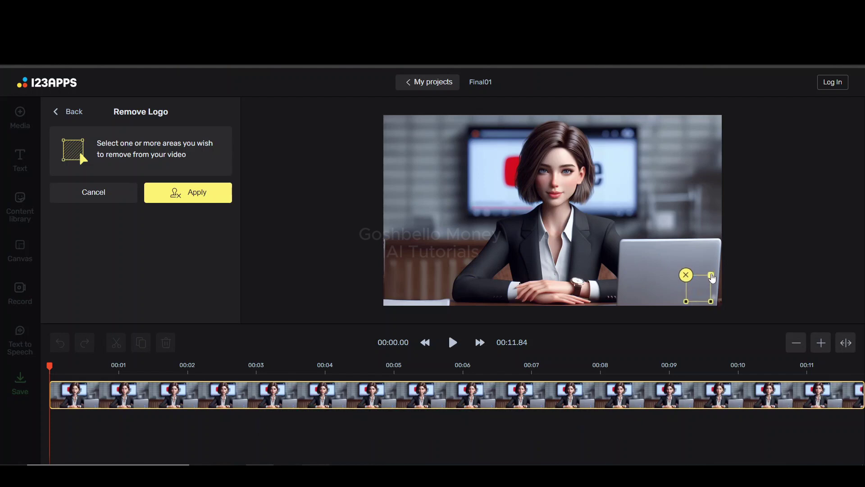
pyautogui.click(189, 193)
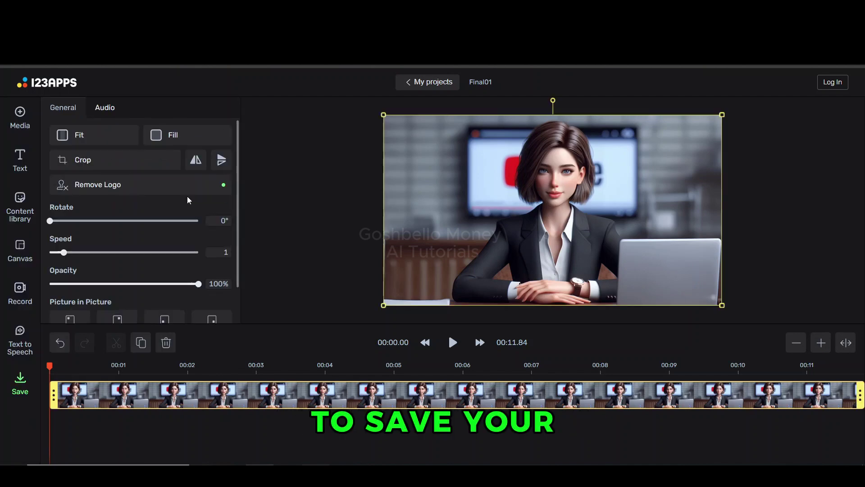
# Export the cleaned avatar video as a 720p MP4 and save the processed file
pyautogui.click(18, 387)
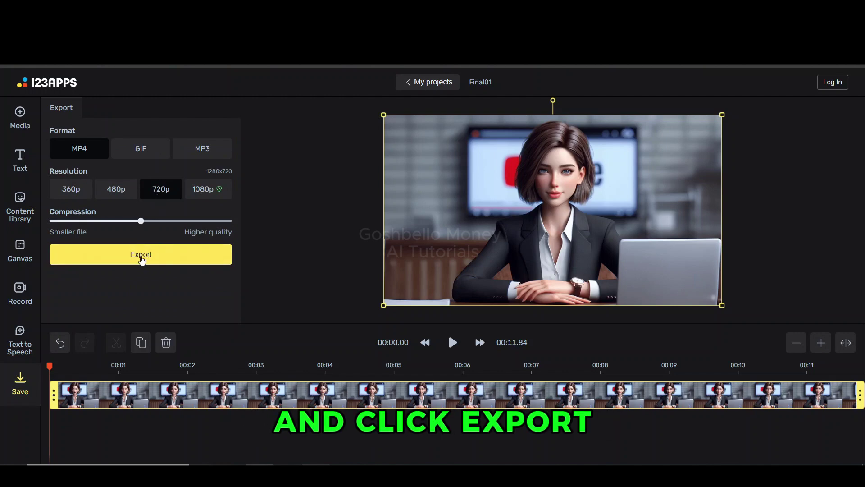
pyautogui.click(141, 255)
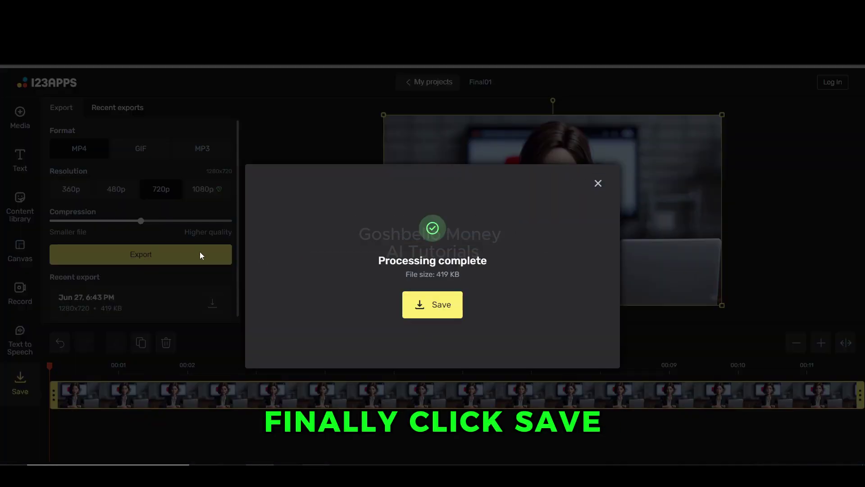
pyautogui.click(420, 309)
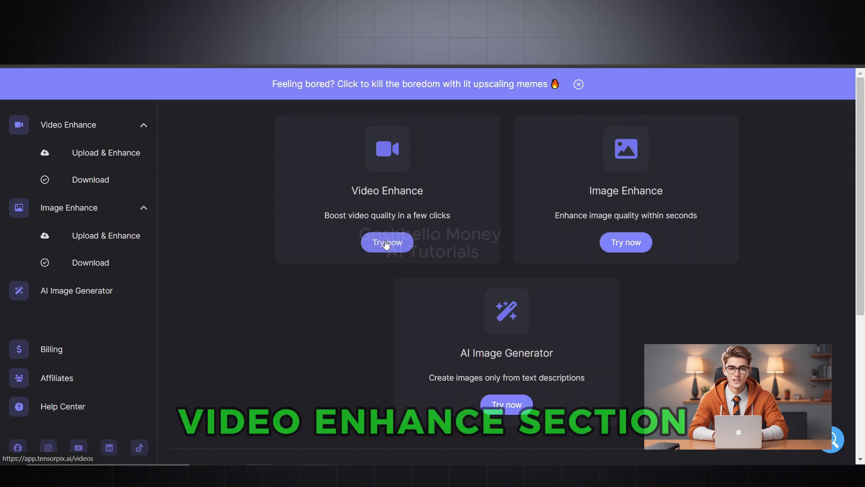
# In TensorPix, upload Final02.mp4 for video enhancement and choose the 400% Upscale Ultra filter
pyautogui.click(386, 243)
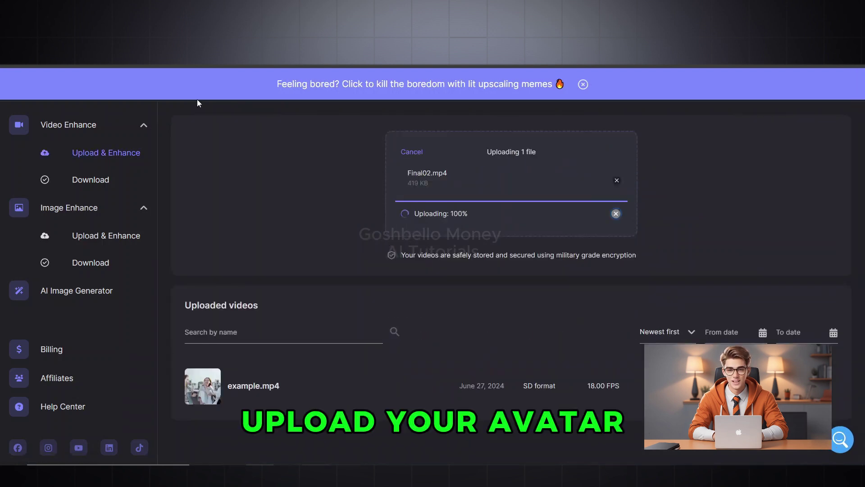
pyautogui.scroll(-3, 657, 300)
pyautogui.scroll(1, 656, 299)
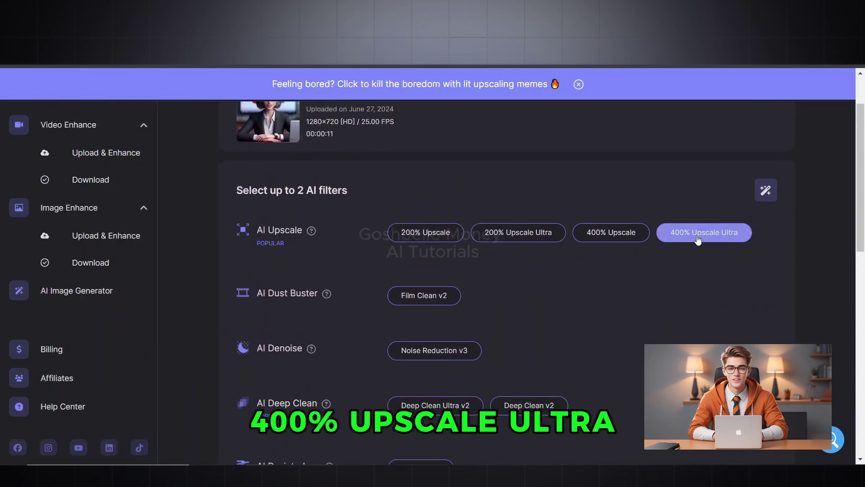
# Start the enhancement of Final02.mp4 and download the enhanced video
pyautogui.scroll(-7, 693, 350)
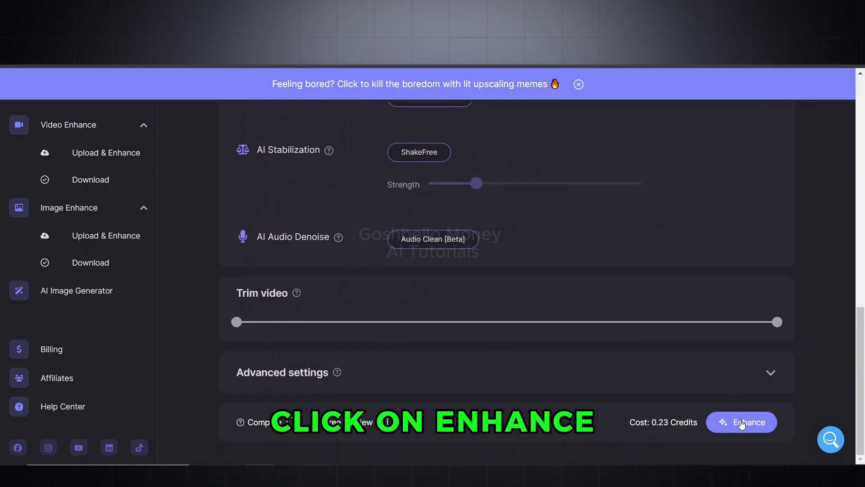
pyautogui.click(742, 422)
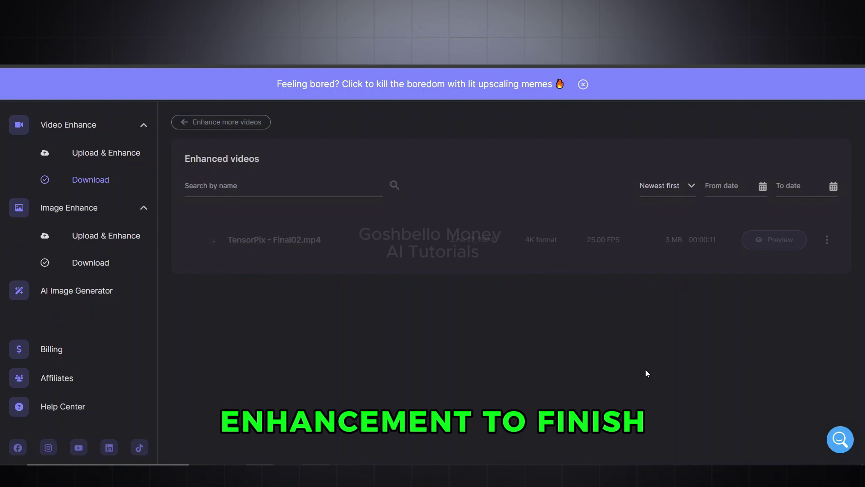
pyautogui.click(826, 239)
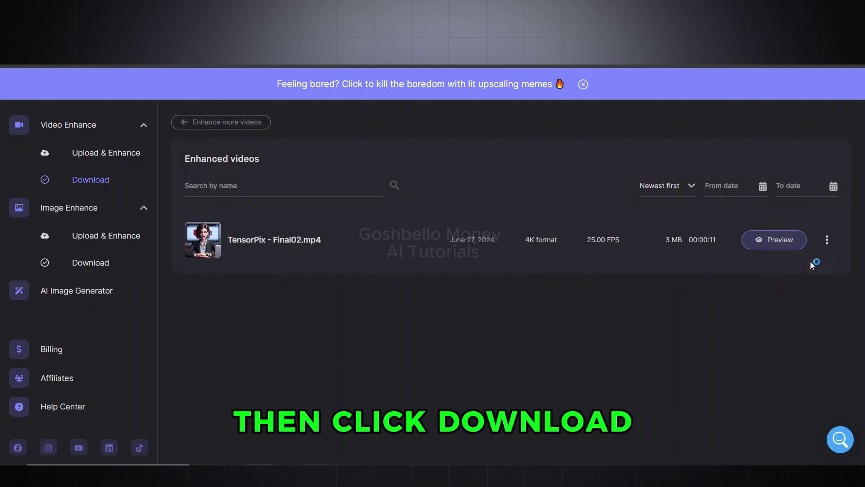